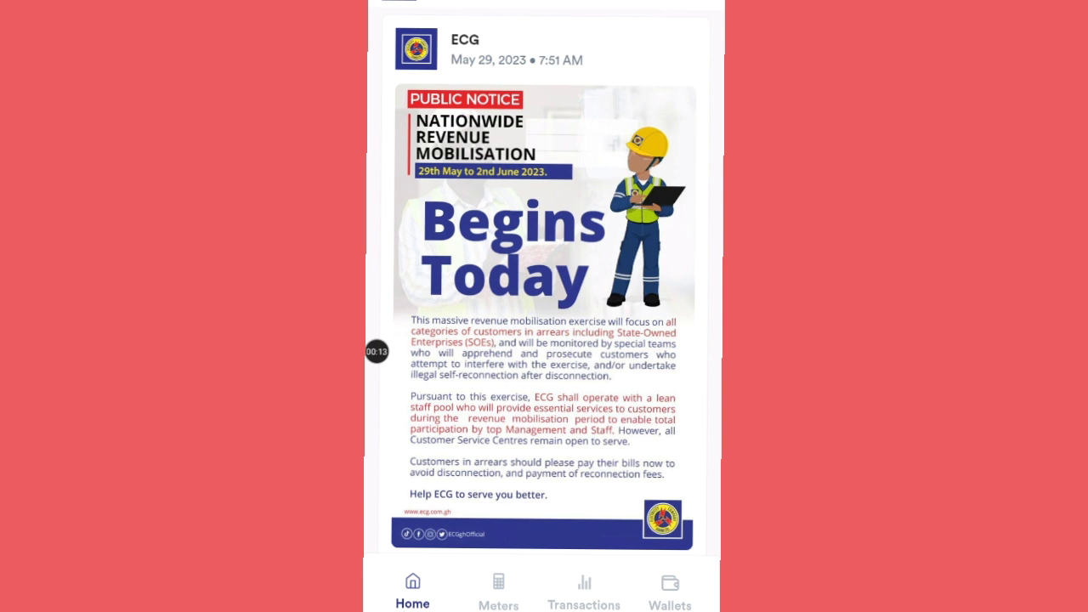
Look through the ECG public notices in the home feed, back to the May 24, 2023 countdown notice
scroll(544, 306, "down", 3)
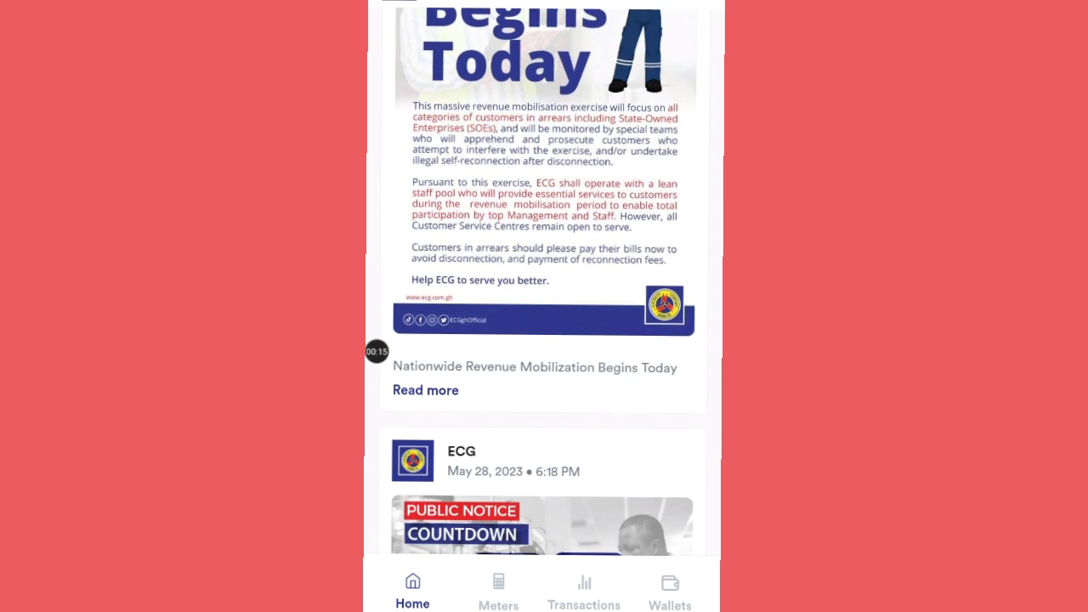
scroll(544, 306, "down", 2)
scroll(544, 306, "down", 2)
scroll(544, 306, "down", 3)
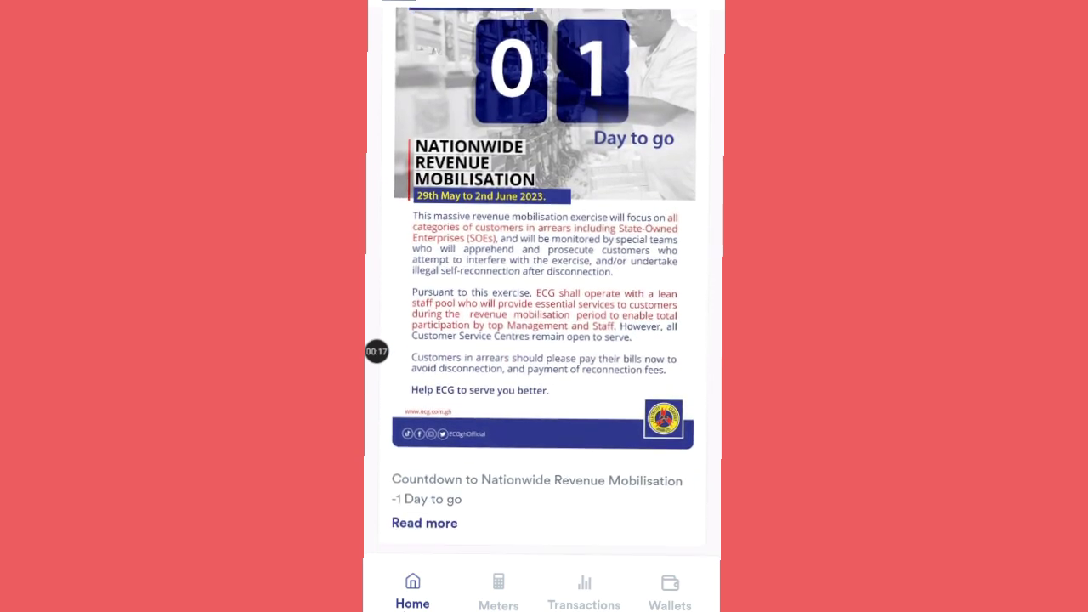
scroll(545, 306, "down", 3)
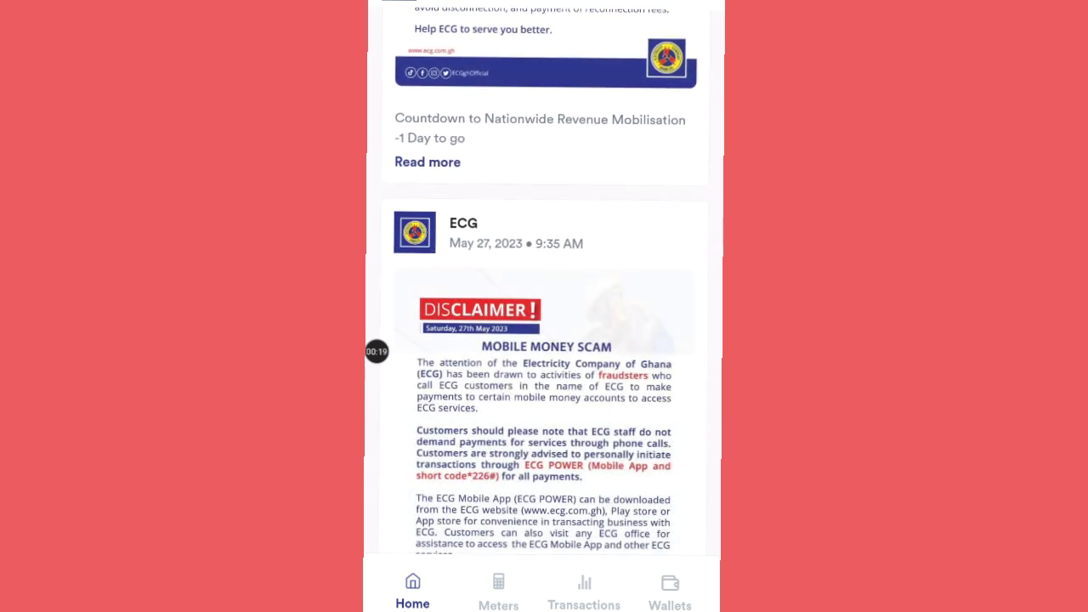
scroll(544, 306, "down", 3)
scroll(544, 306, "down", 3)
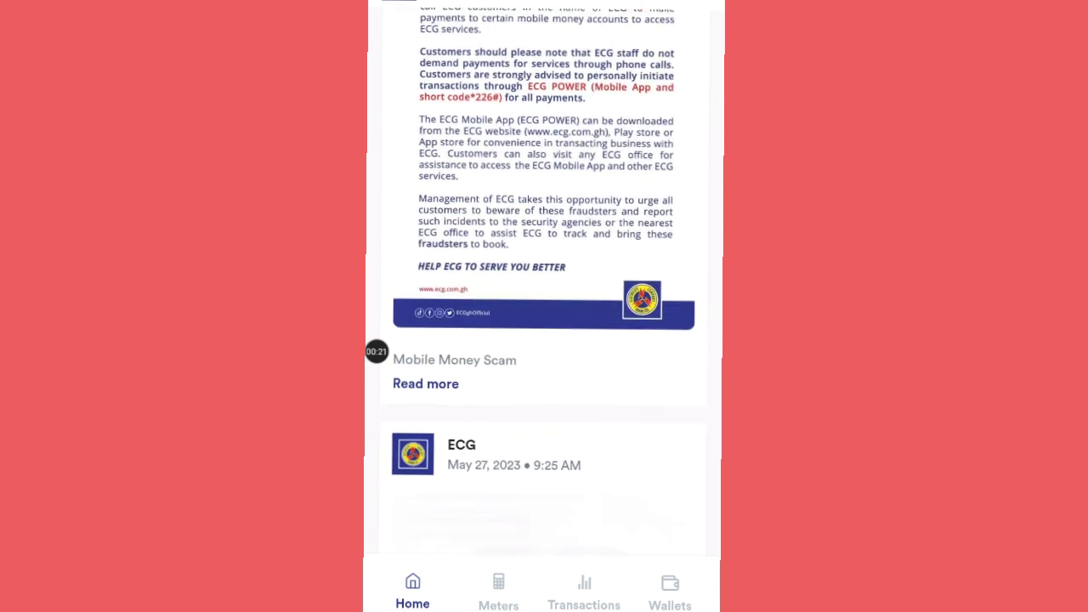
scroll(544, 306, "down", 3)
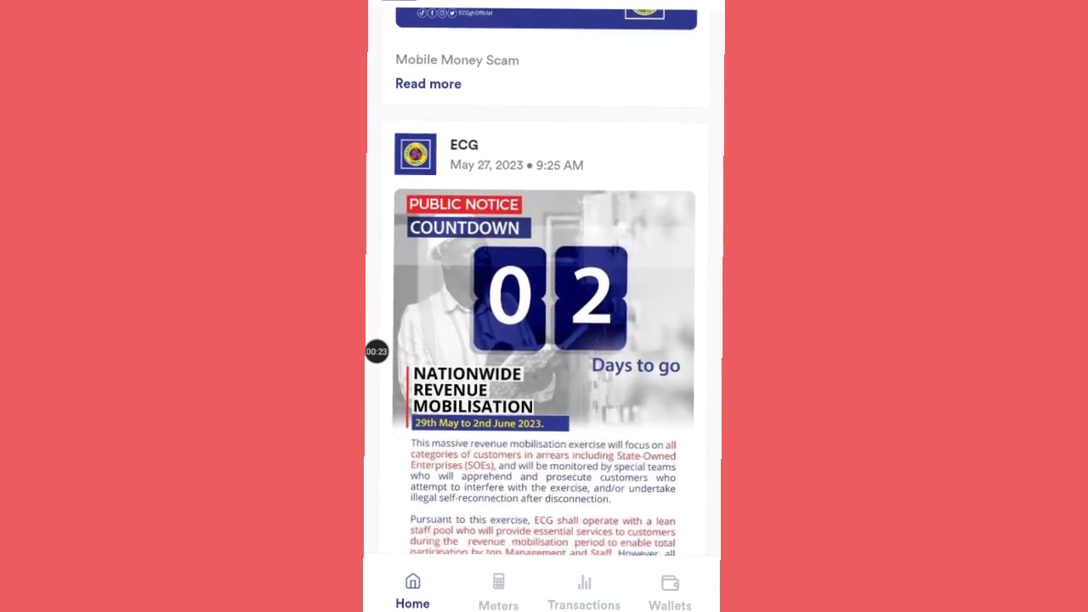
scroll(545, 306, "down", 2)
scroll(545, 306, "down", 3)
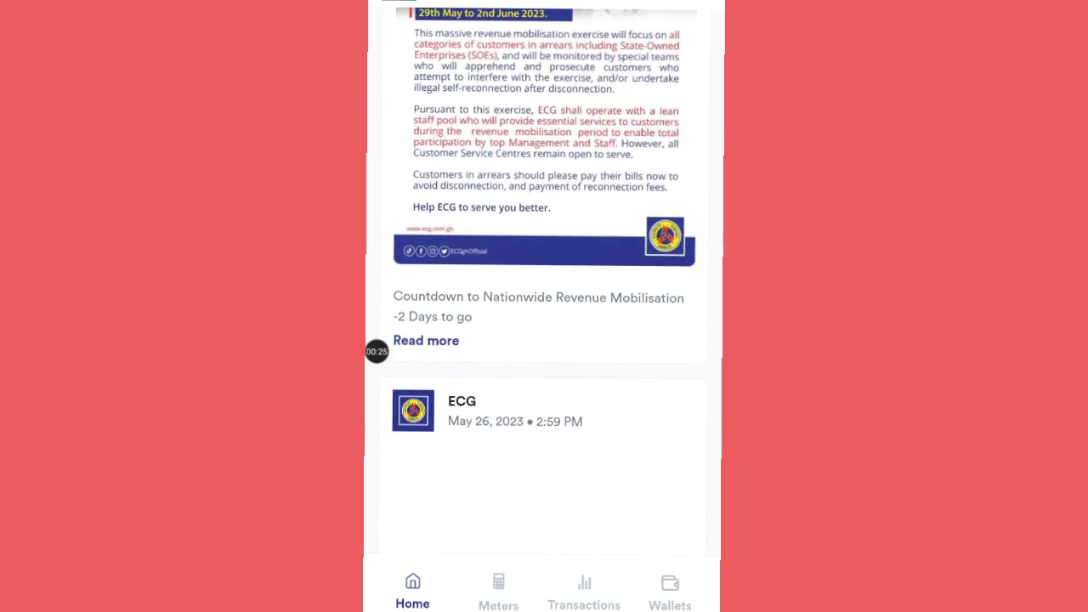
scroll(544, 306, "down", 4)
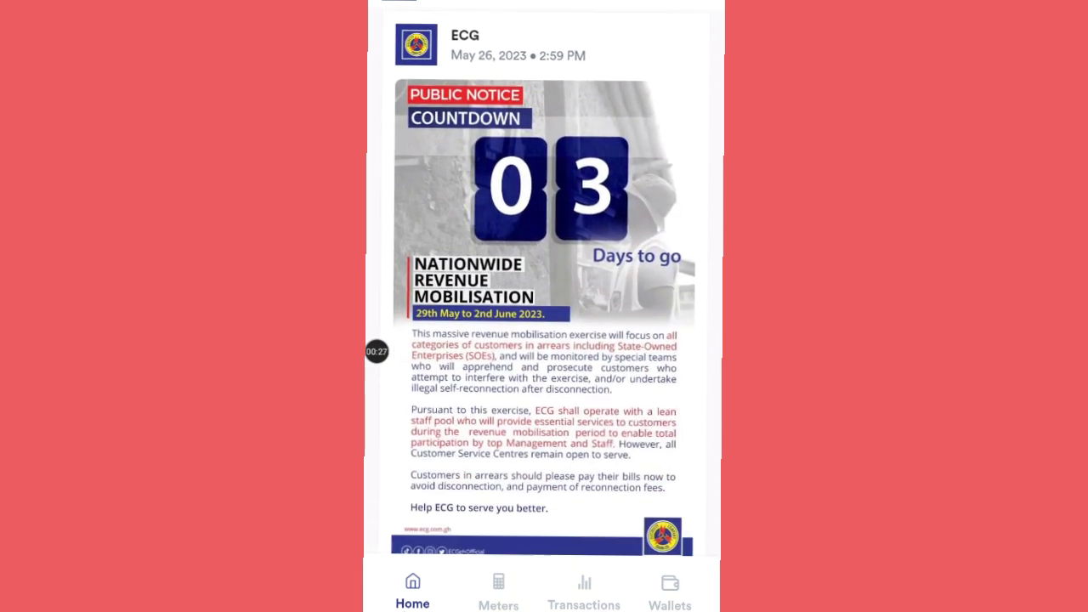
scroll(544, 306, "down", 5)
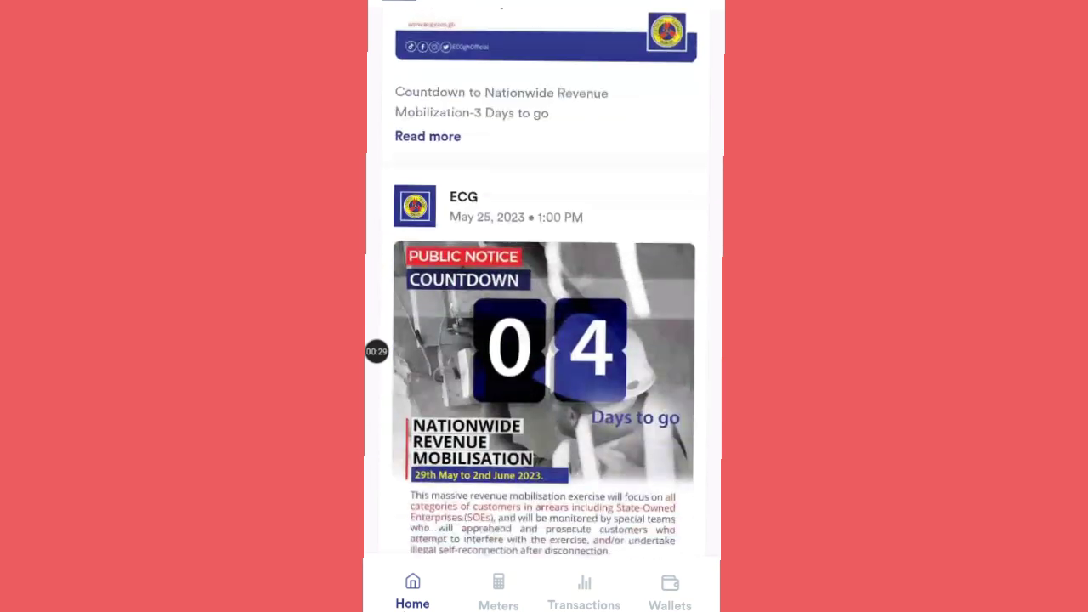
scroll(544, 306, "down", 5)
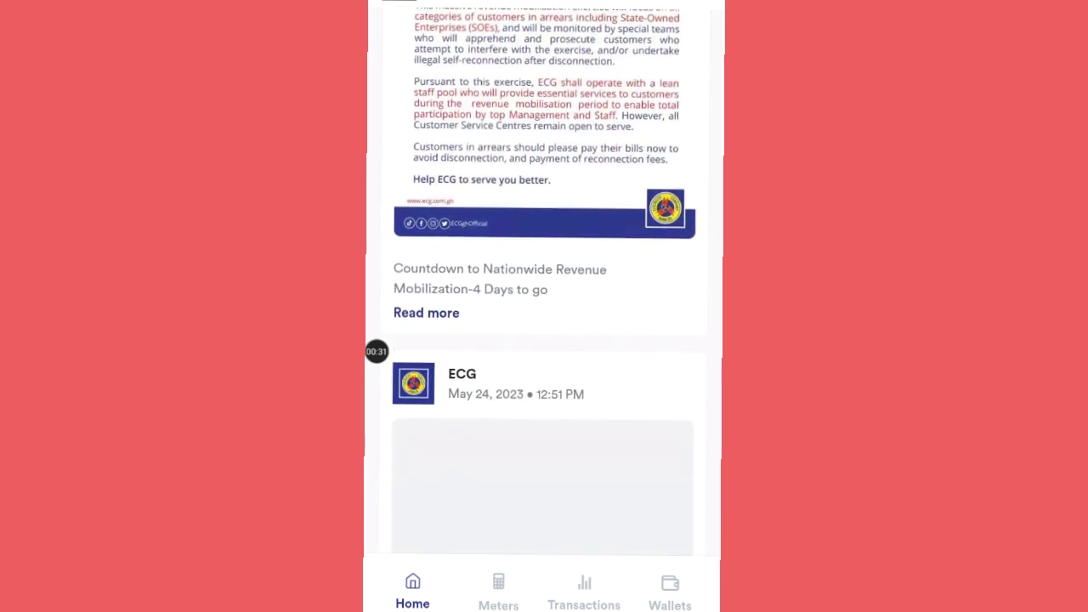
scroll(544, 306, "up", 2)
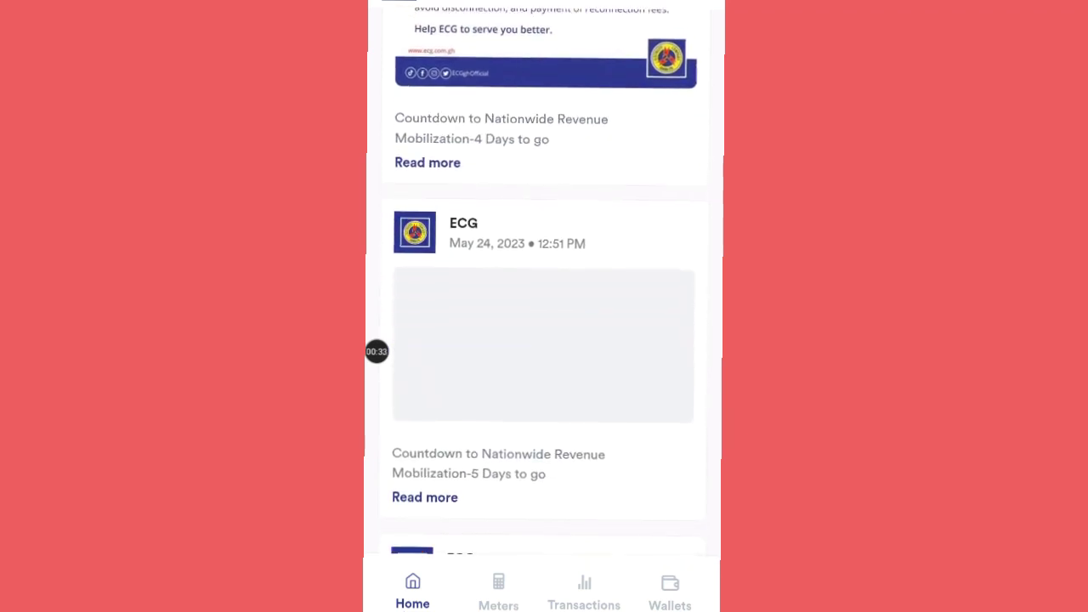
scroll(544, 306, "down", 3)
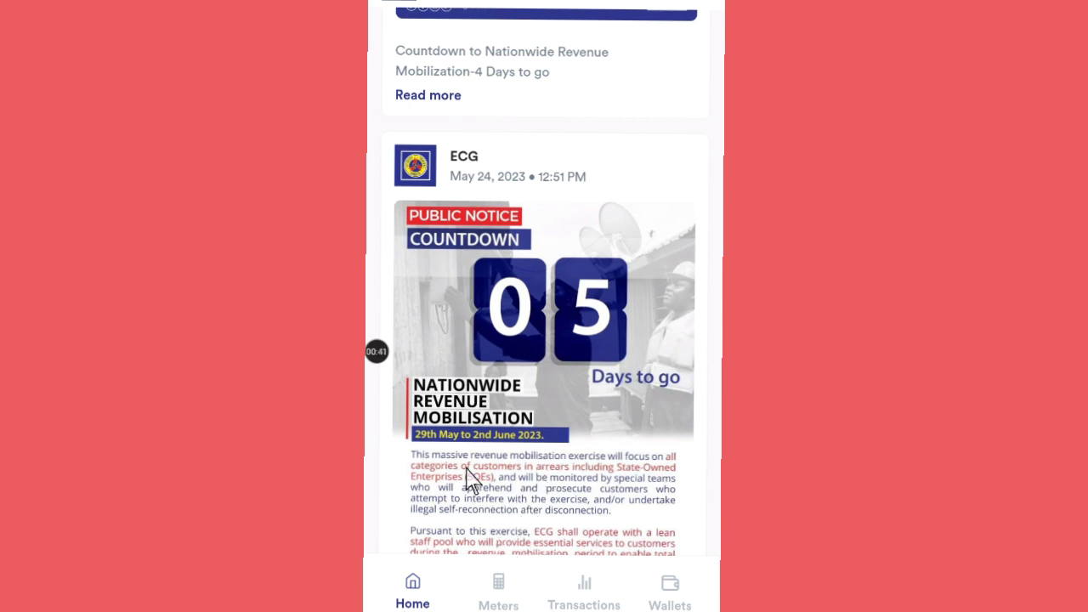
scroll(467, 467, "down", 1)
scroll(467, 468, "up", 1)
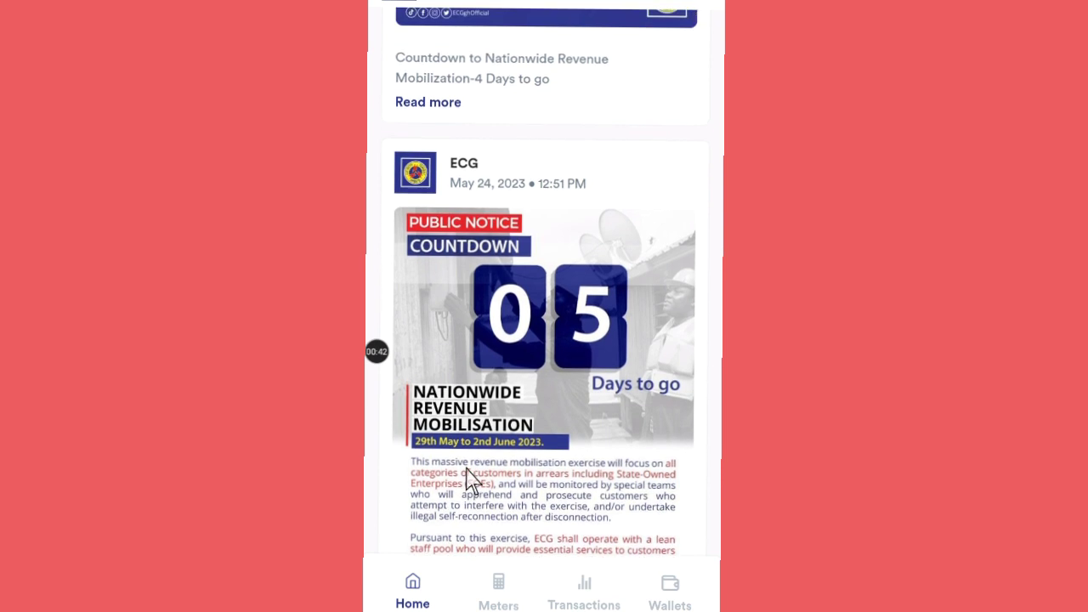
Open the meters page and view the meter number form for adding a prepaid meter
left_click(498, 595)
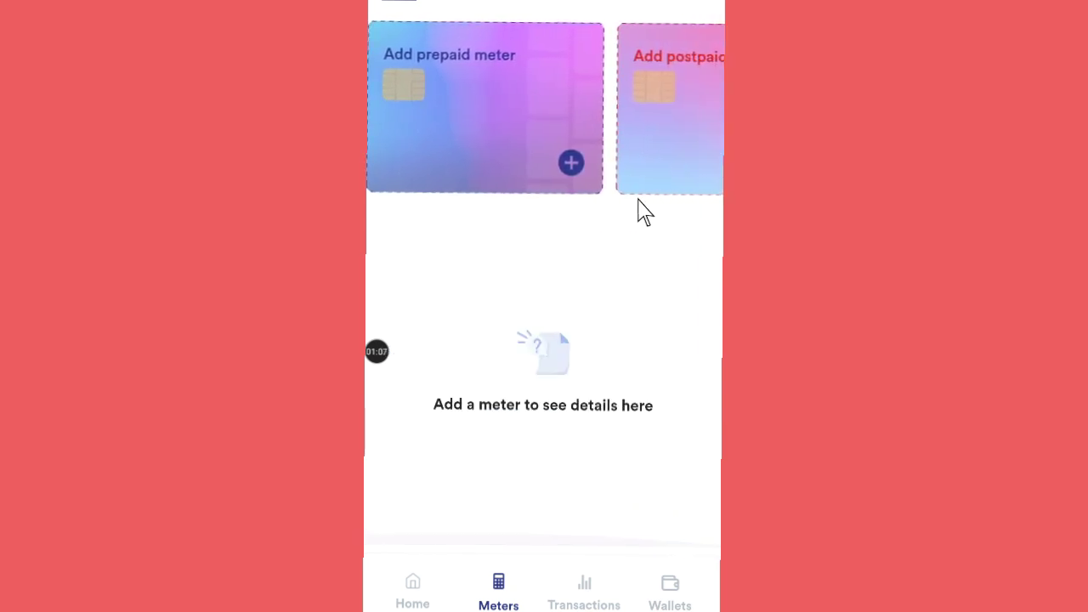
left_click(468, 95)
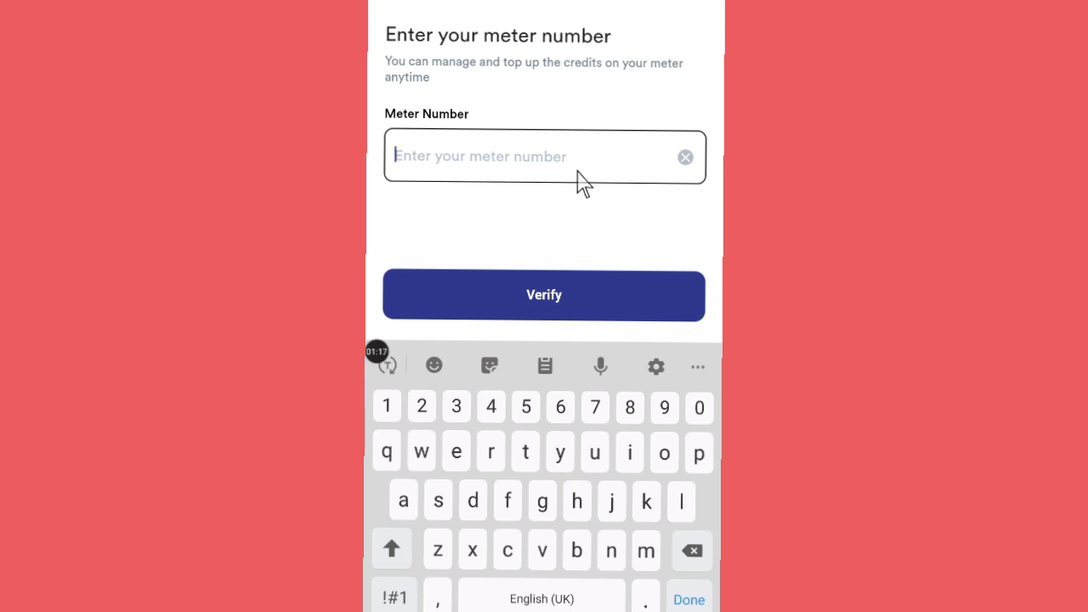
key("Escape")
View the customer account number form for adding a postpaid meter, and leave it without entering anything
scroll(577, 171, "right", 2)
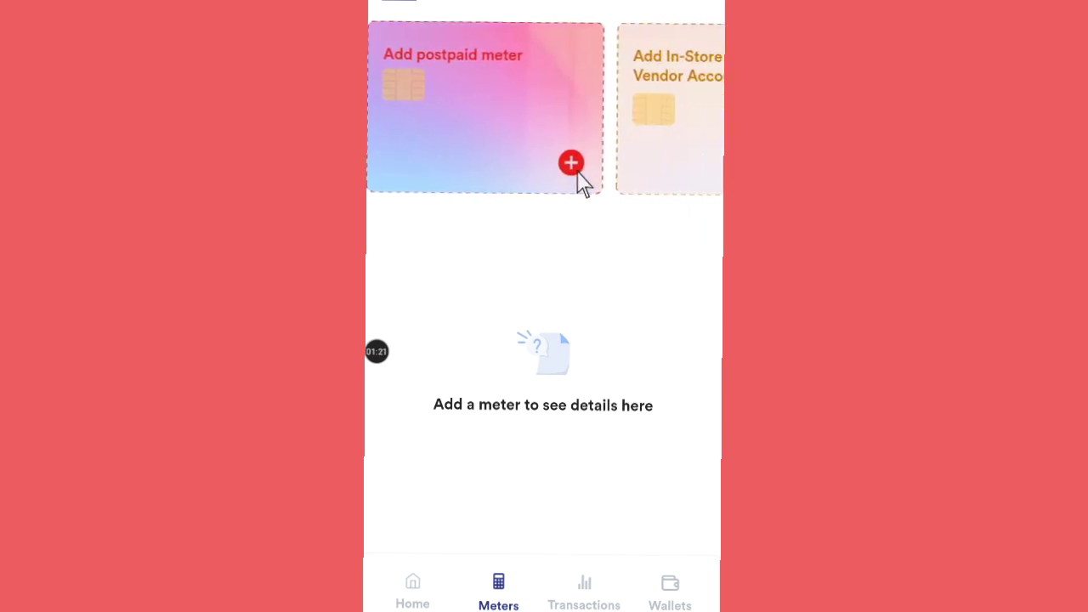
left_click(474, 186)
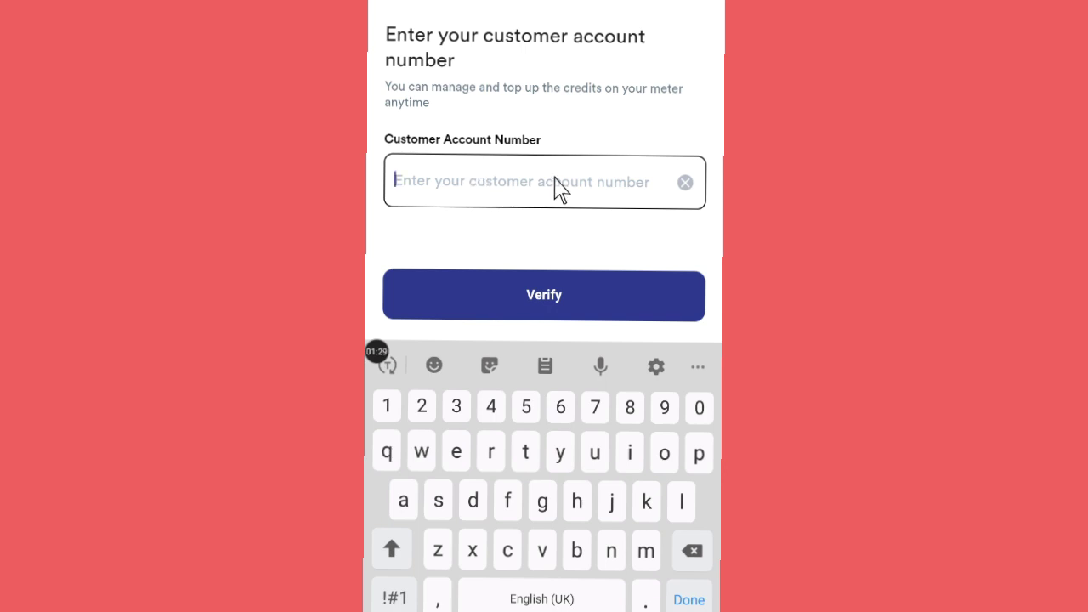
key("Escape")
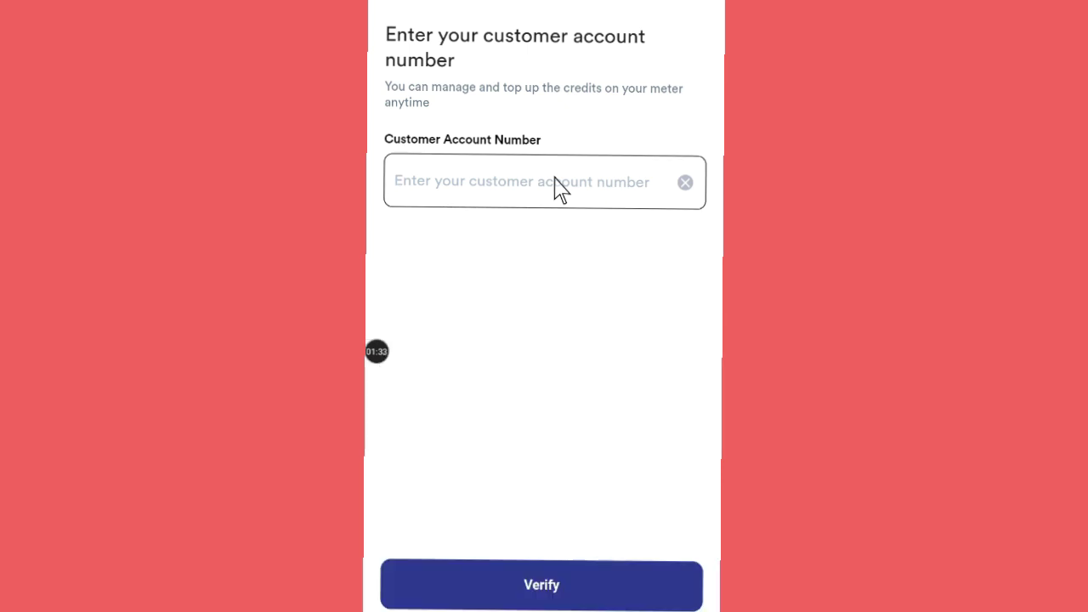
key("Escape")
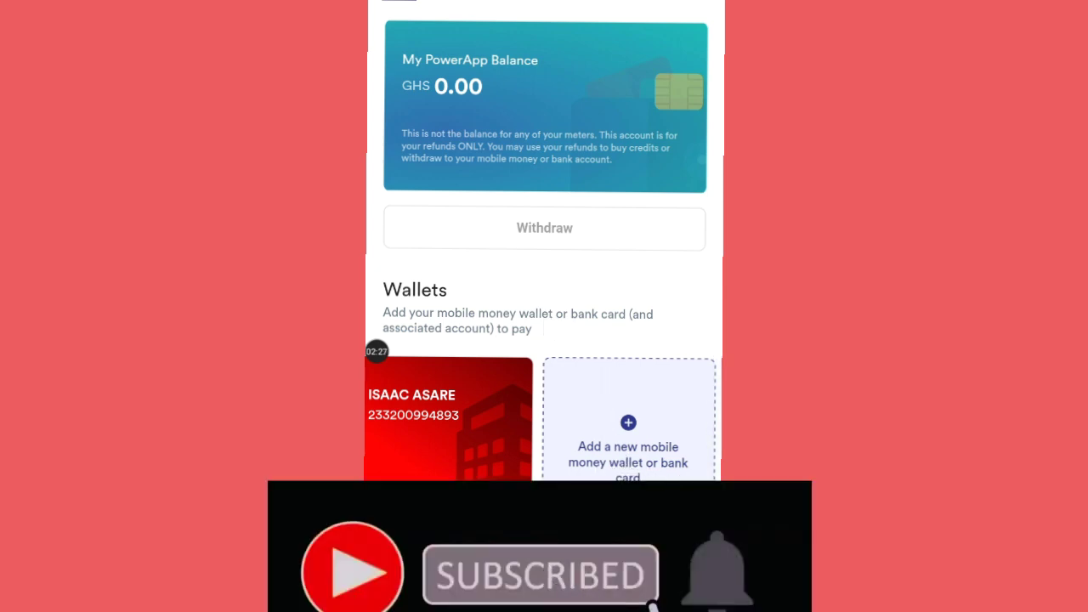
View the form for adding a mobile money wallet and its mobile network options, and leave it unfilled
left_click(628, 433)
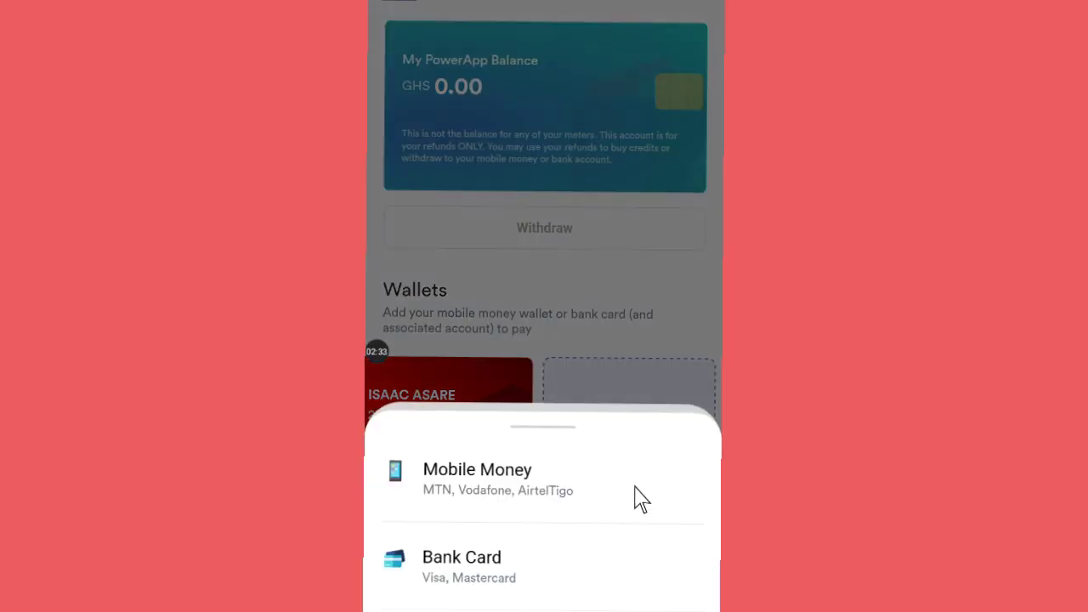
left_click(636, 489)
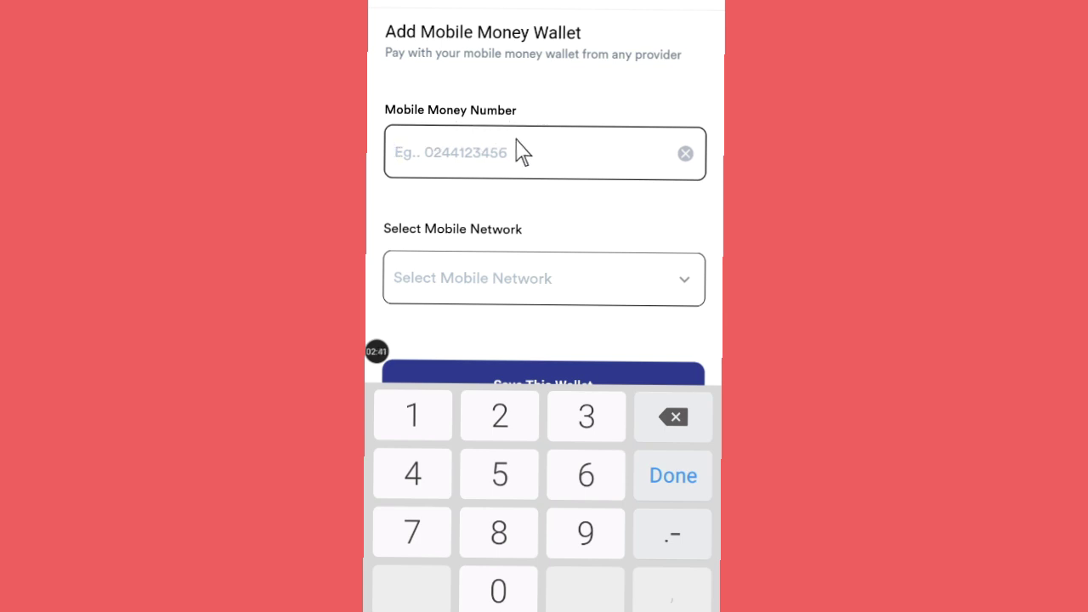
key("Return")
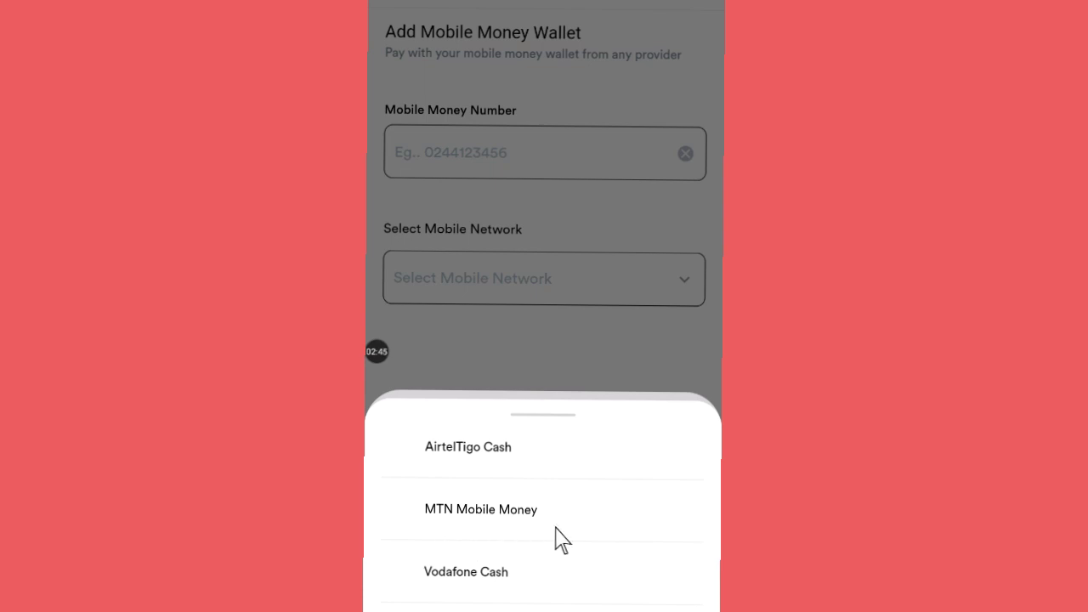
left_click(557, 371)
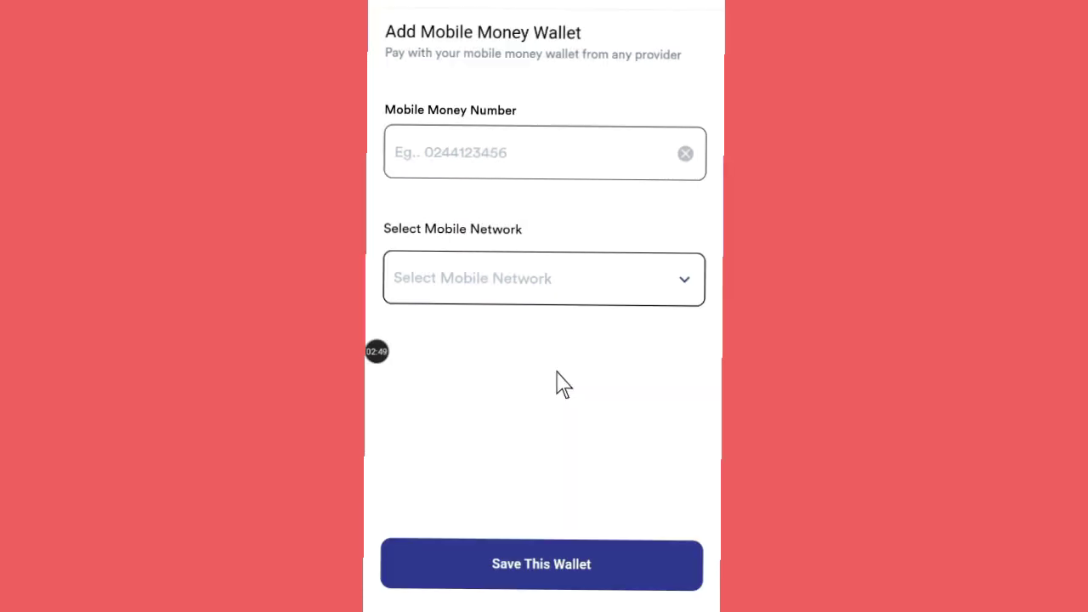
key("Escape")
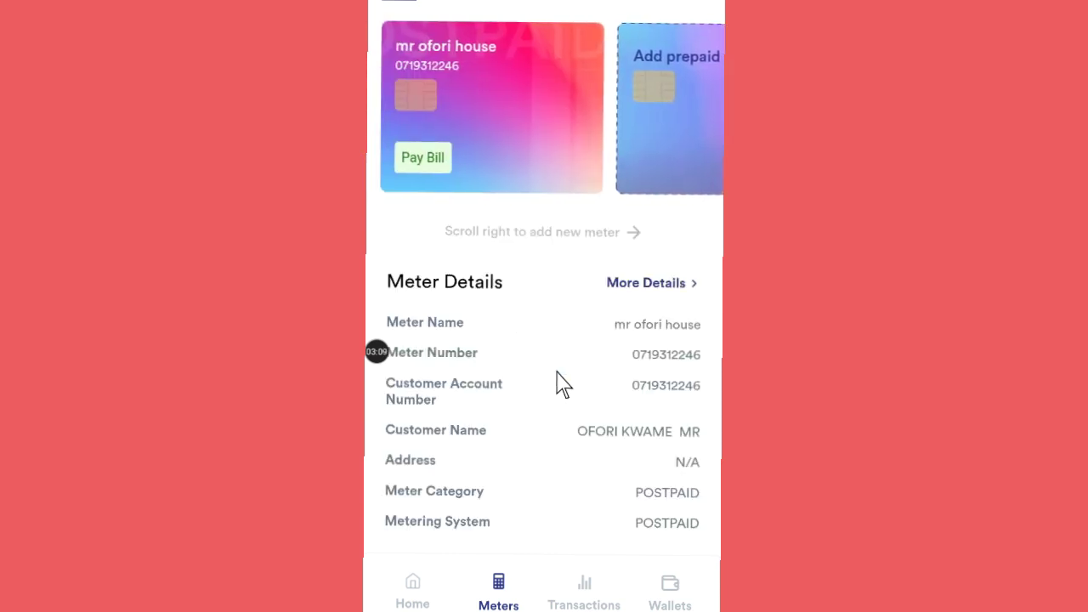
Prepare a GHS 100 bill payment for the saved postpaid meter from the mobile money wallet, review its confirmation page and leave it
scroll(564, 384, "down", 2)
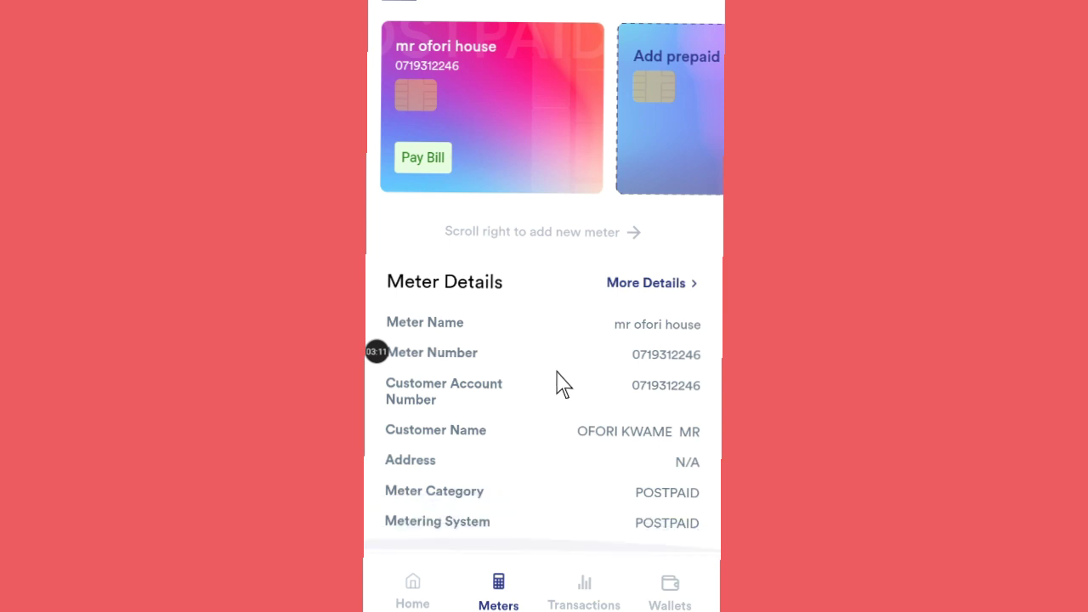
left_click(401, 168)
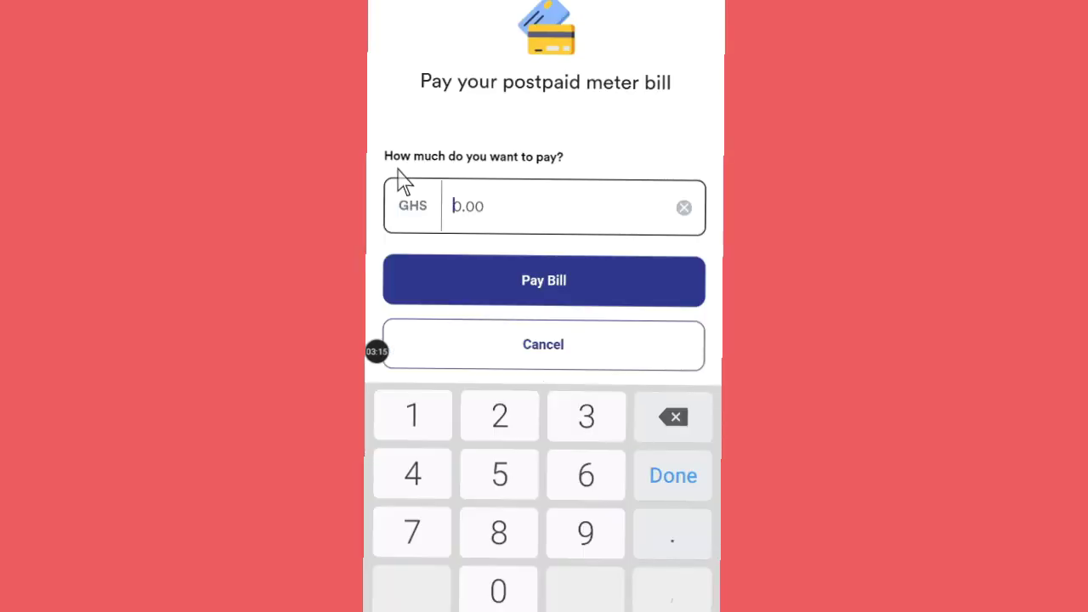
type("100")
key("Return")
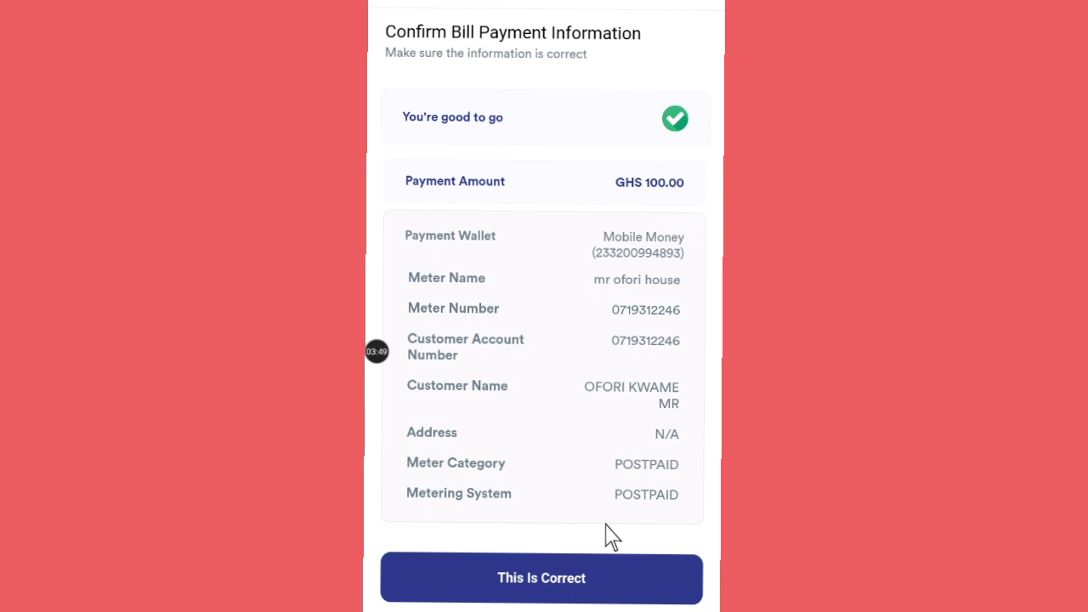
key("Escape")
key("Escape")
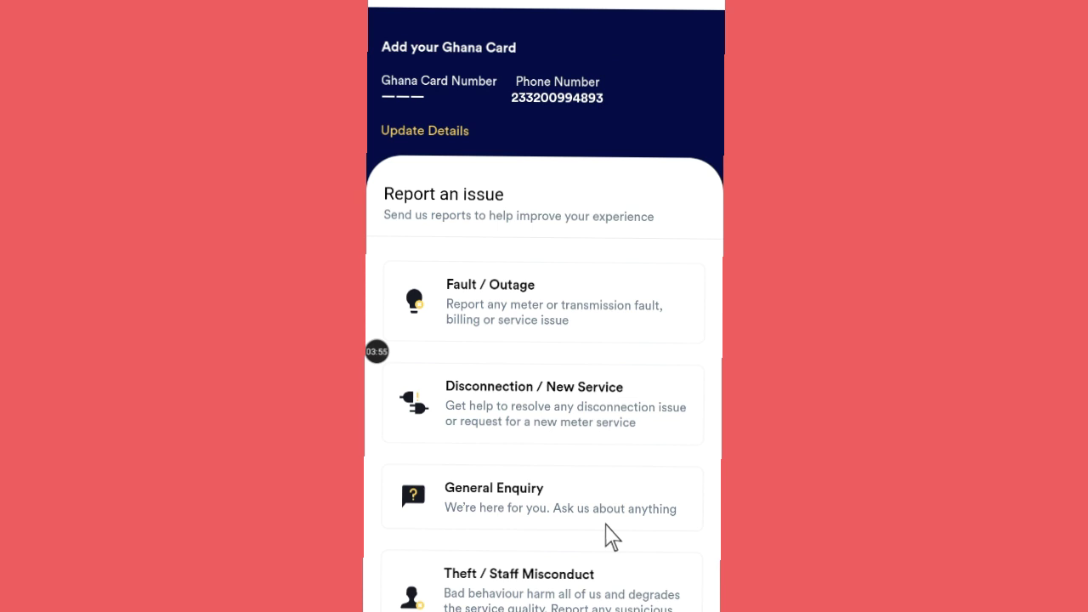
Examine the issue report categories and the terms and version information at the end of the page
scroll(606, 525, "down", 1)
scroll(606, 527, "up", 1)
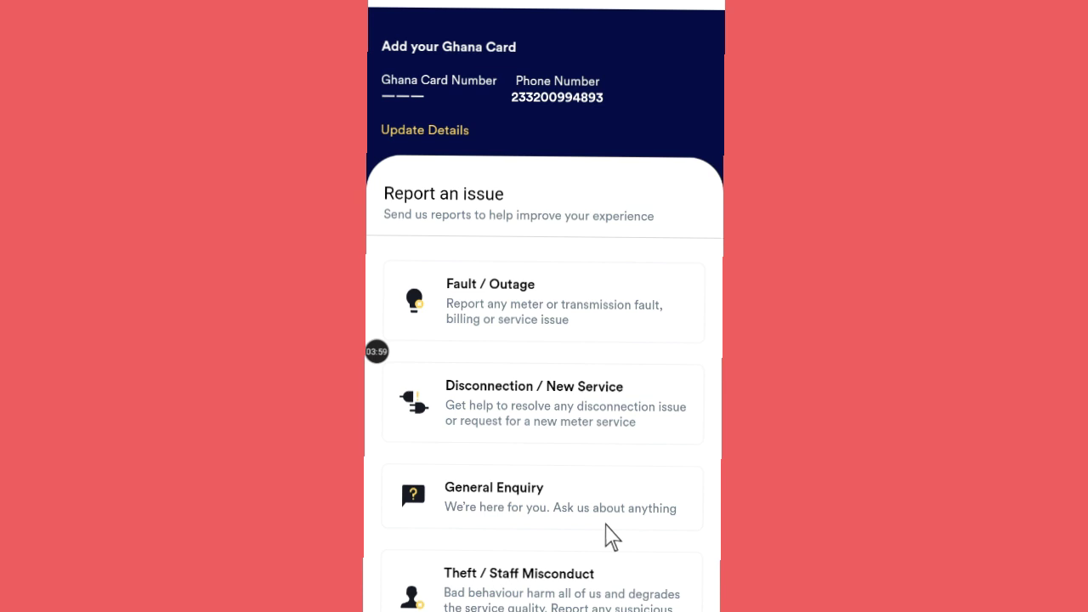
scroll(612, 536, "down", 3)
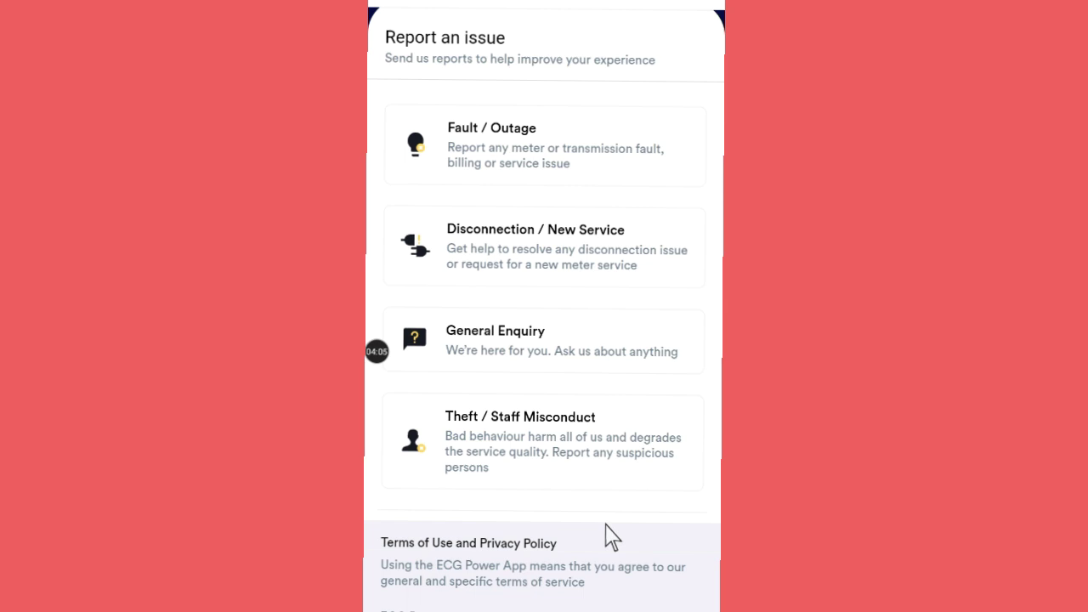
scroll(612, 536, "down", 1)
scroll(612, 536, "down", 1)
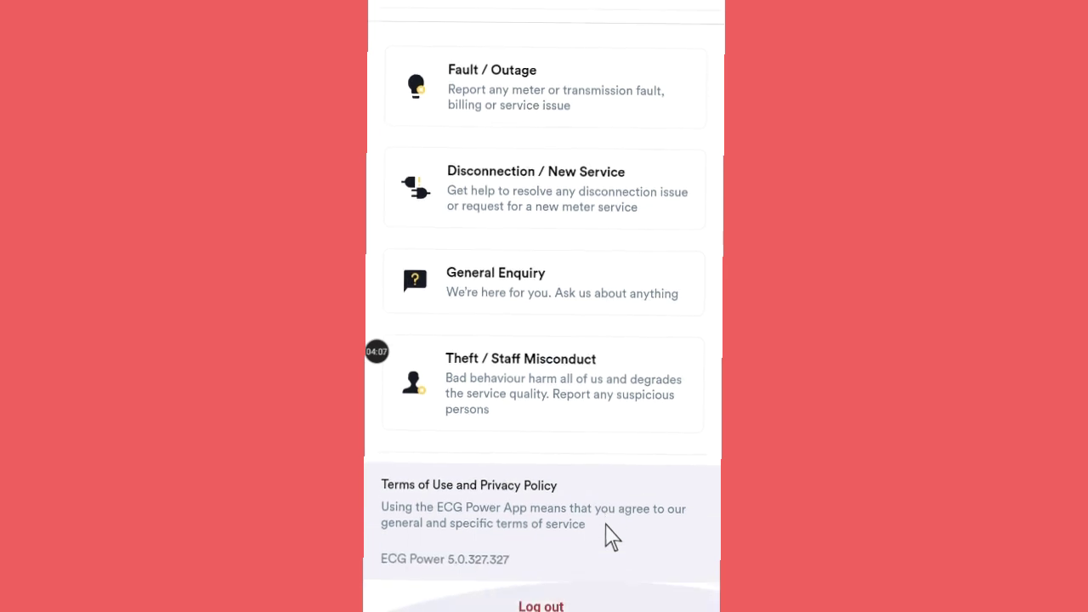